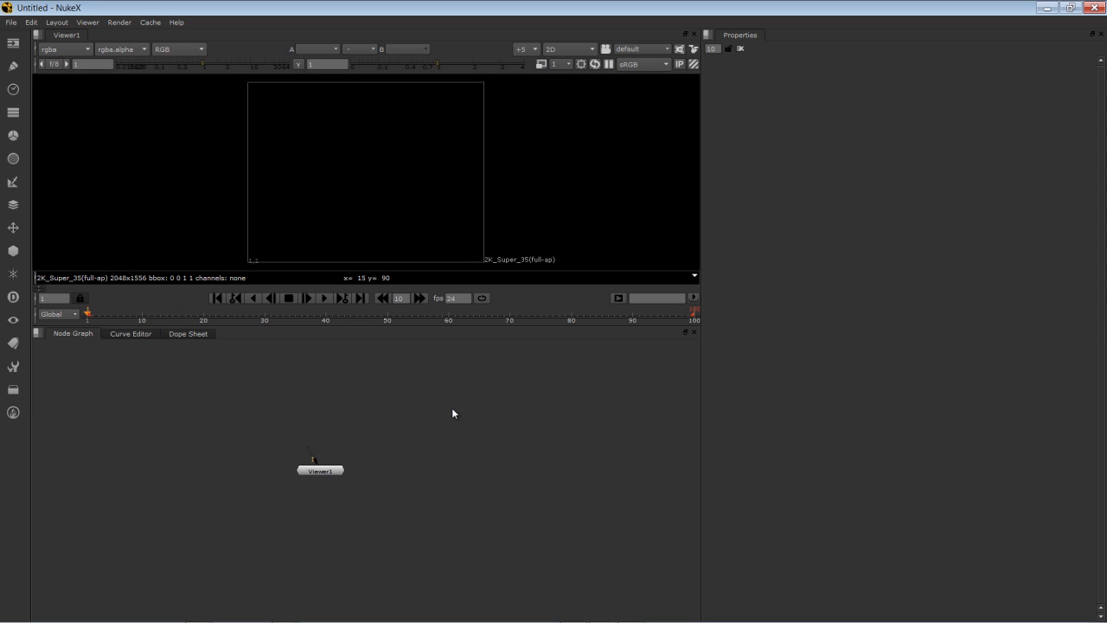
Read in the ChapelBTY###.iff beauty sequence, frames 1-120, as a Read1 node.
{"action": "key", "text": "r"}
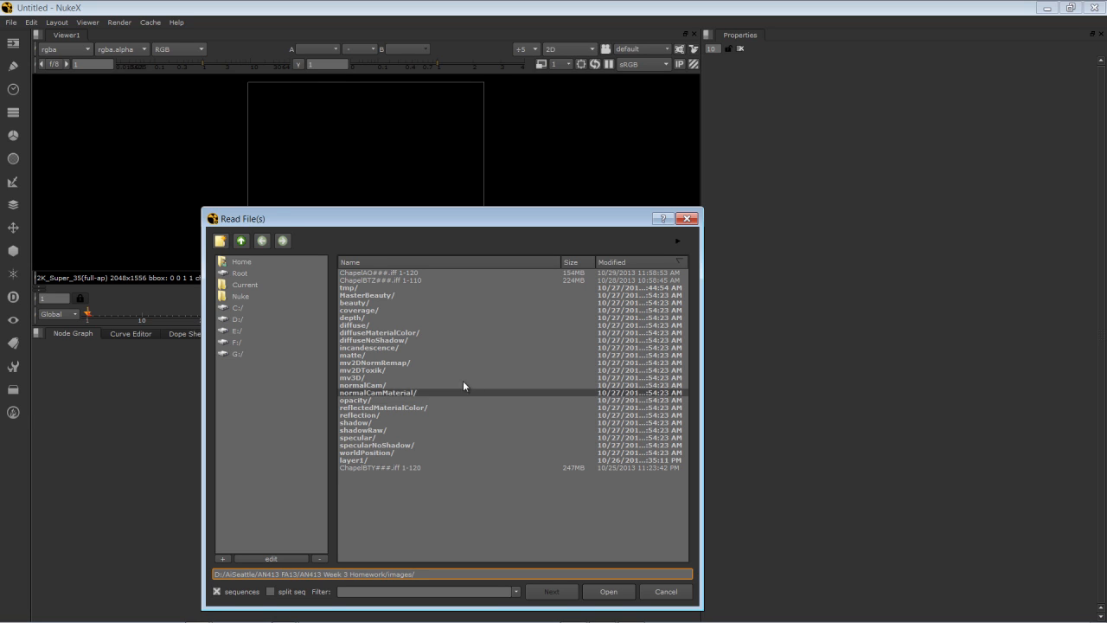
{"action": "left_click", "coordinate": [390, 468]}
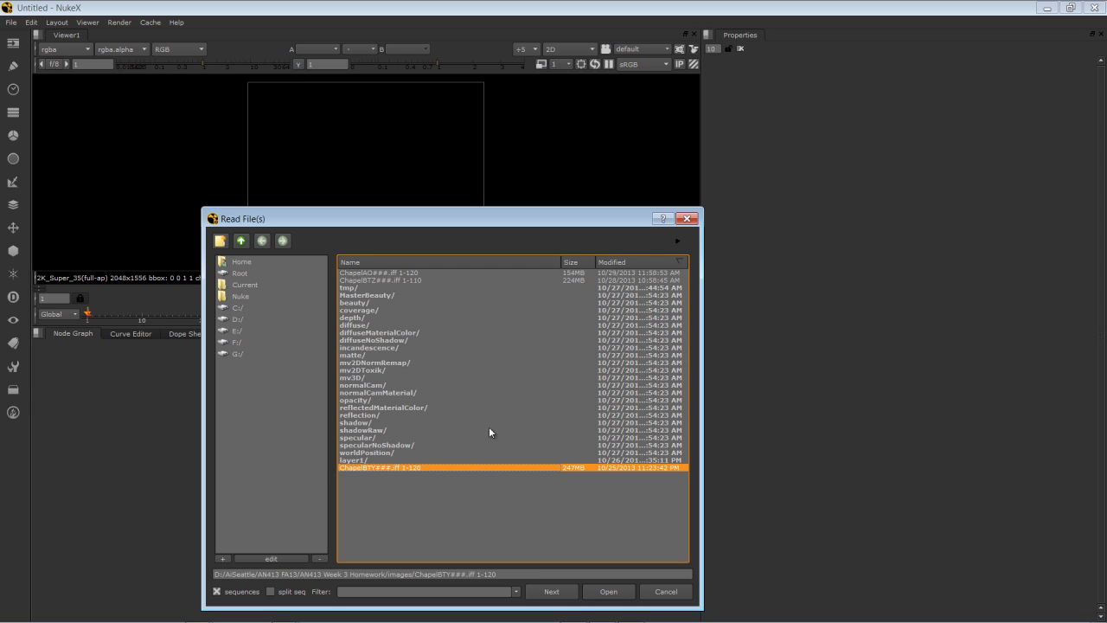
{"action": "left_click_drag", "start_coordinate": [462, 223], "coordinate": [461, 134]}
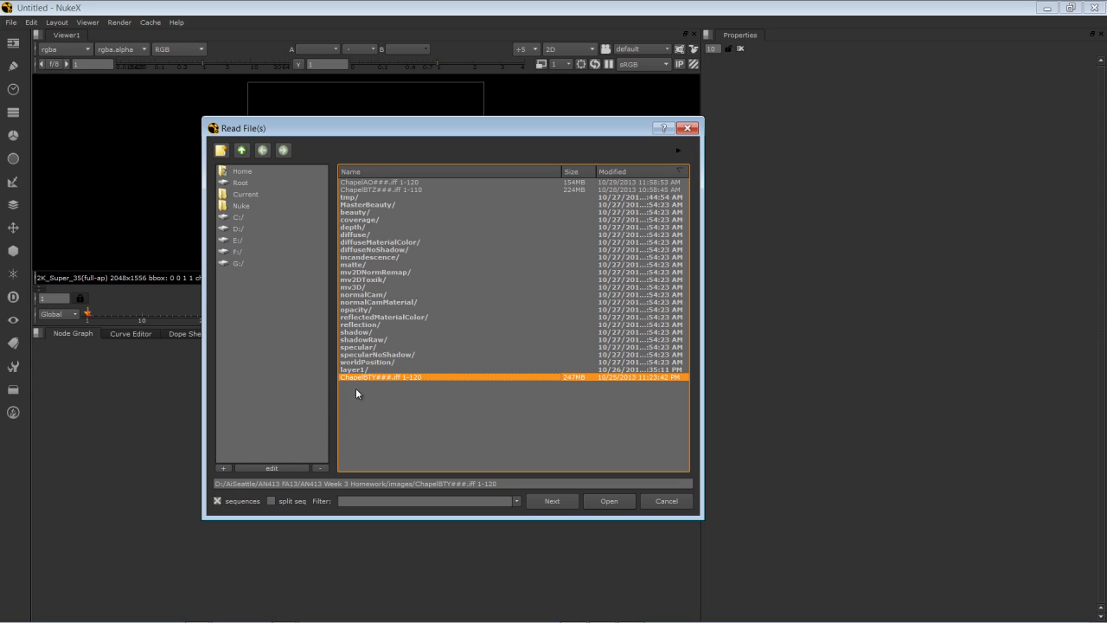
{"action": "left_click", "coordinate": [609, 501]}
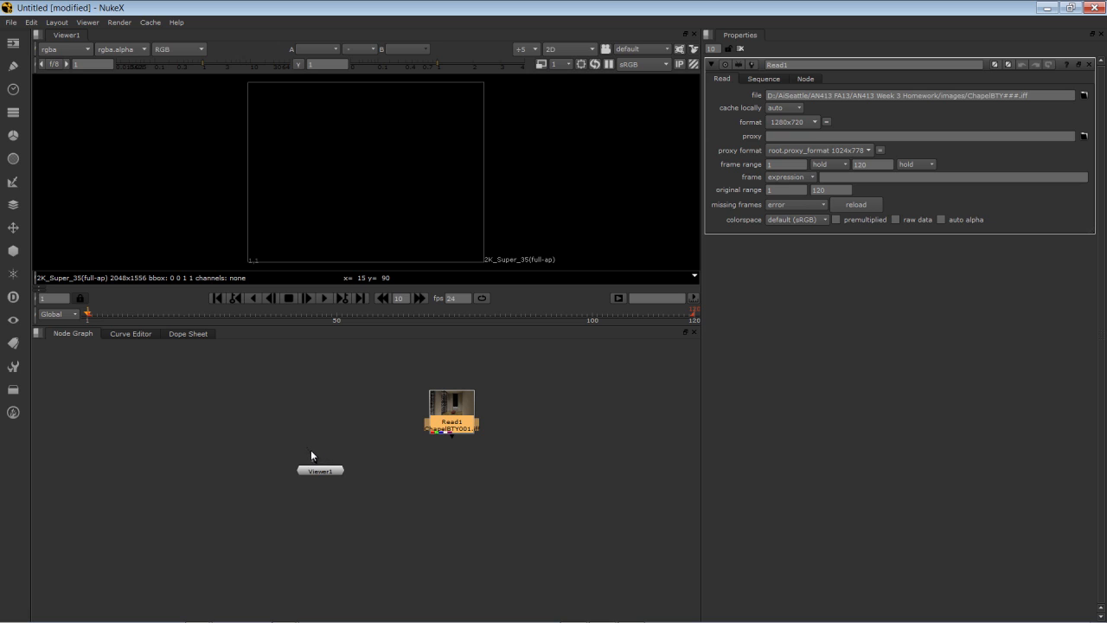
Connect Viewer1 to Read1 and line the viewer up directly beneath it.
{"action": "left_click_drag", "start_coordinate": [309, 456], "coordinate": [370, 434]}
{"action": "left_click", "coordinate": [403, 447]}
{"action": "left_click", "coordinate": [452, 413]}
{"action": "key", "text": "1"}
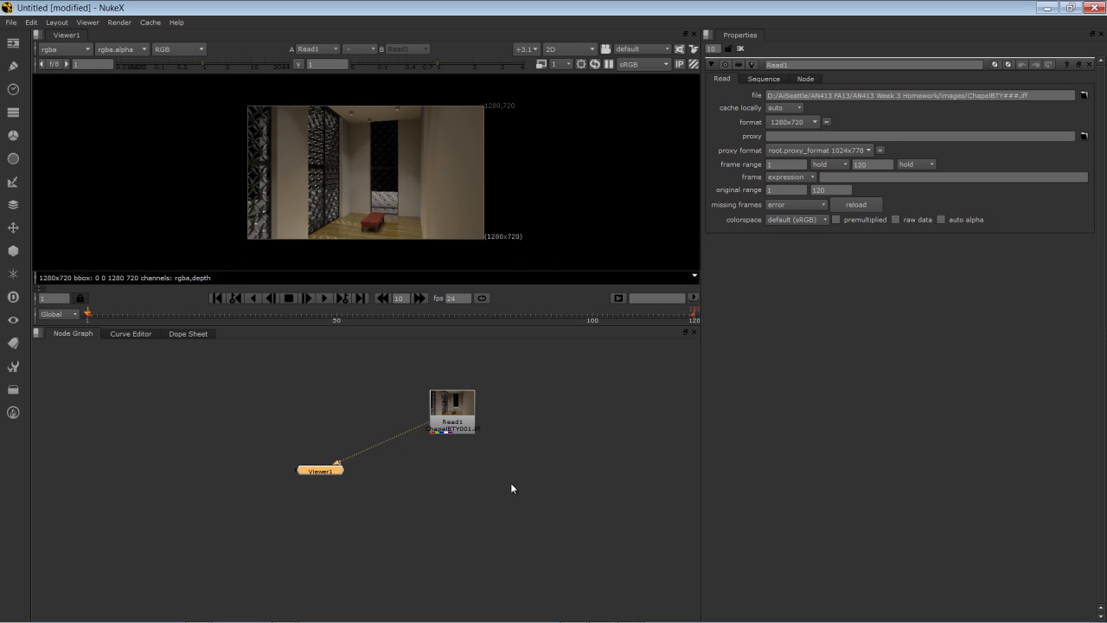
{"action": "left_click_drag", "start_coordinate": [525, 510], "coordinate": [274, 381]}
{"action": "key", "text": "l"}
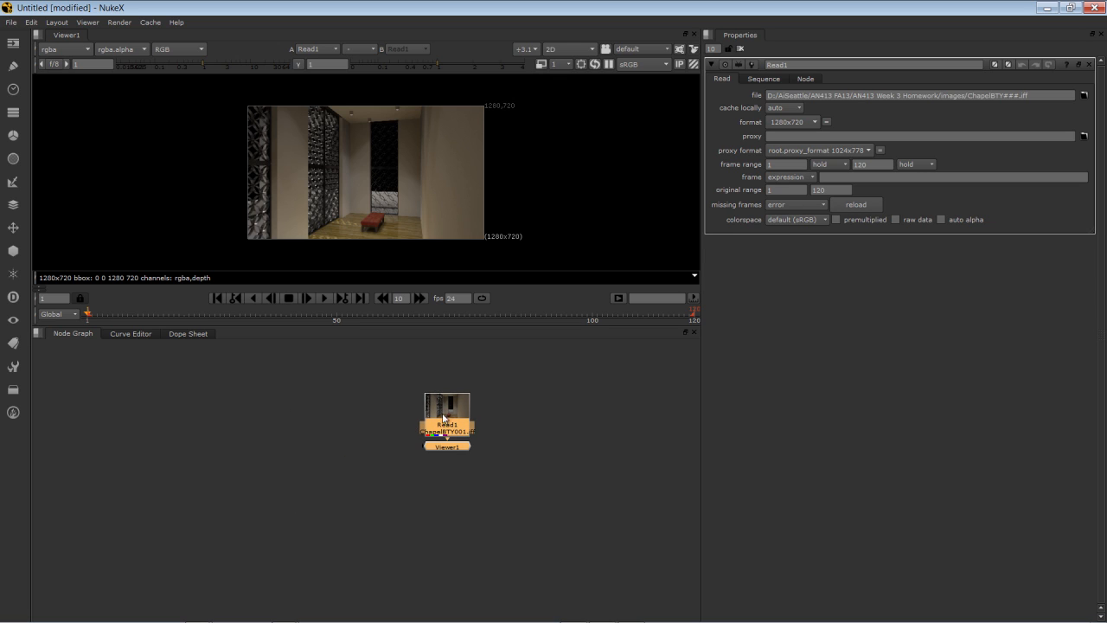
{"action": "left_click_drag", "start_coordinate": [424, 425], "coordinate": [278, 470]}
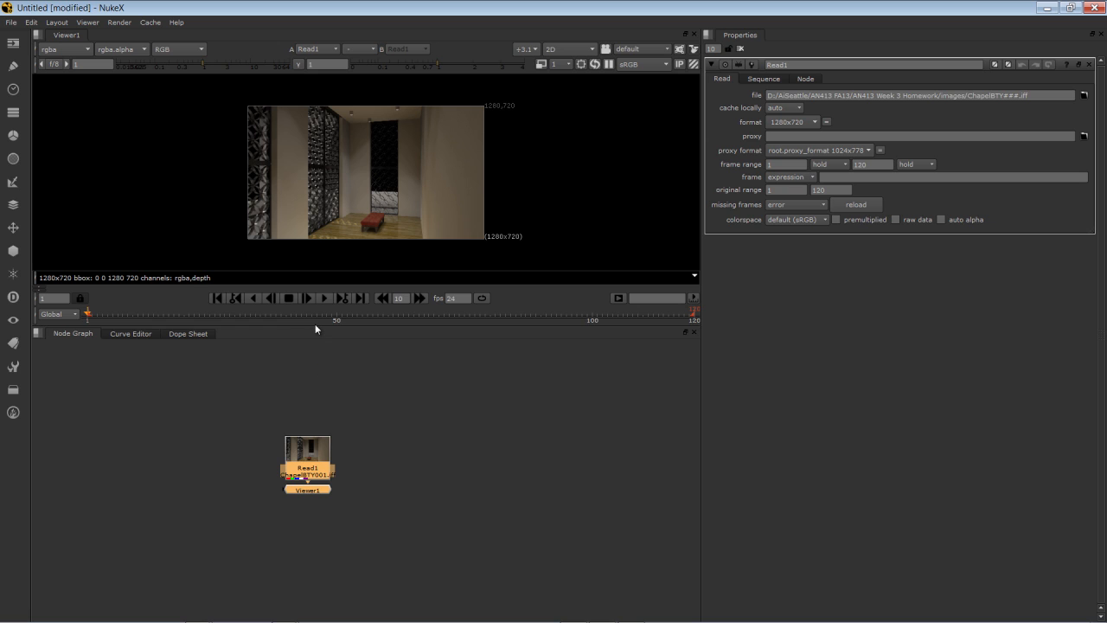
Enlarge the viewer pane and set the zoom to fill so the chapel render fills it.
{"action": "left_click_drag", "start_coordinate": [315, 325], "coordinate": [313, 436]}
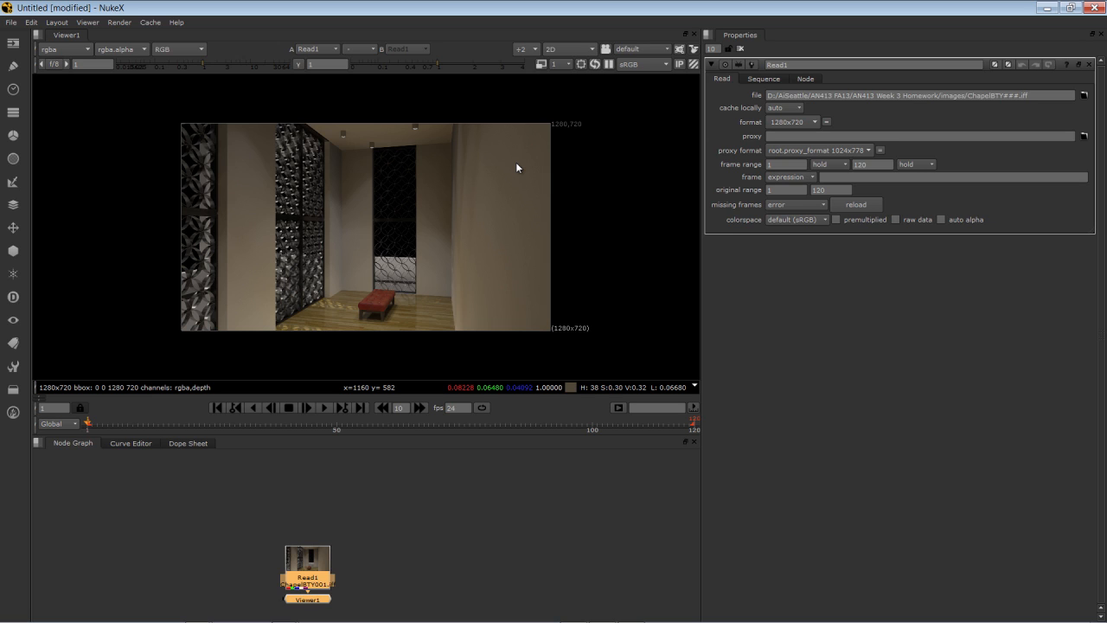
{"action": "key", "text": "f"}
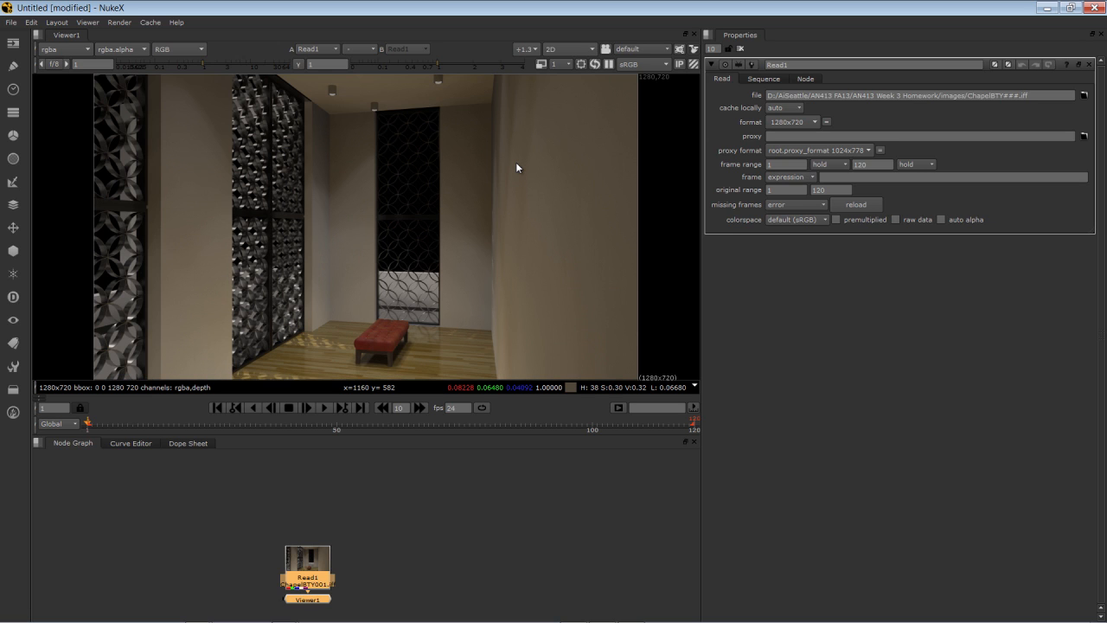
{"action": "left_click", "coordinate": [534, 50]}
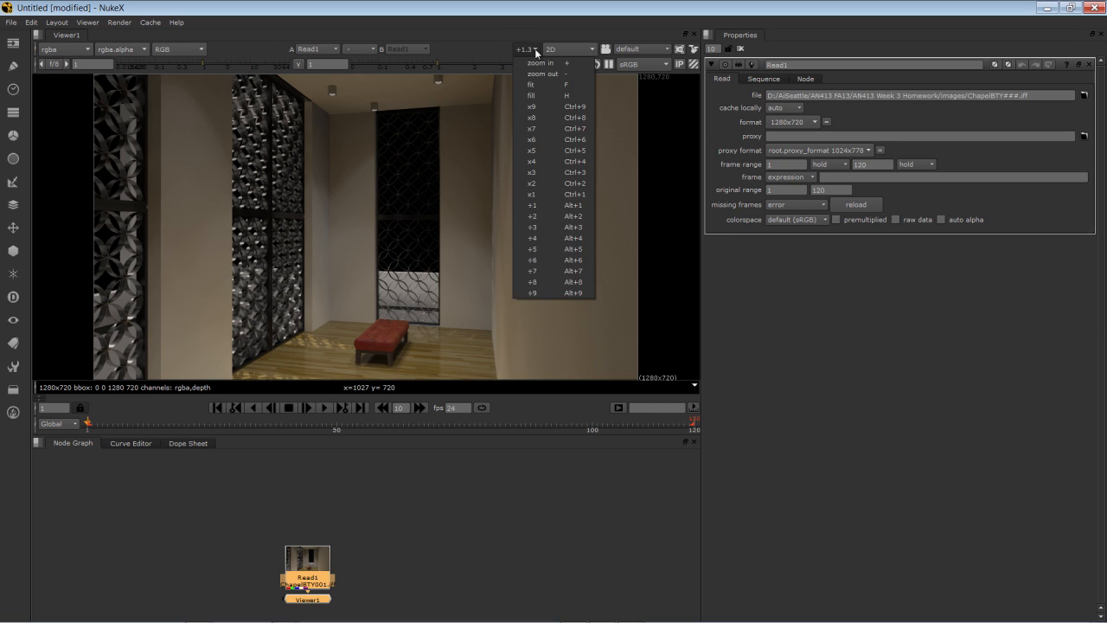
{"action": "key", "text": "alt+2"}
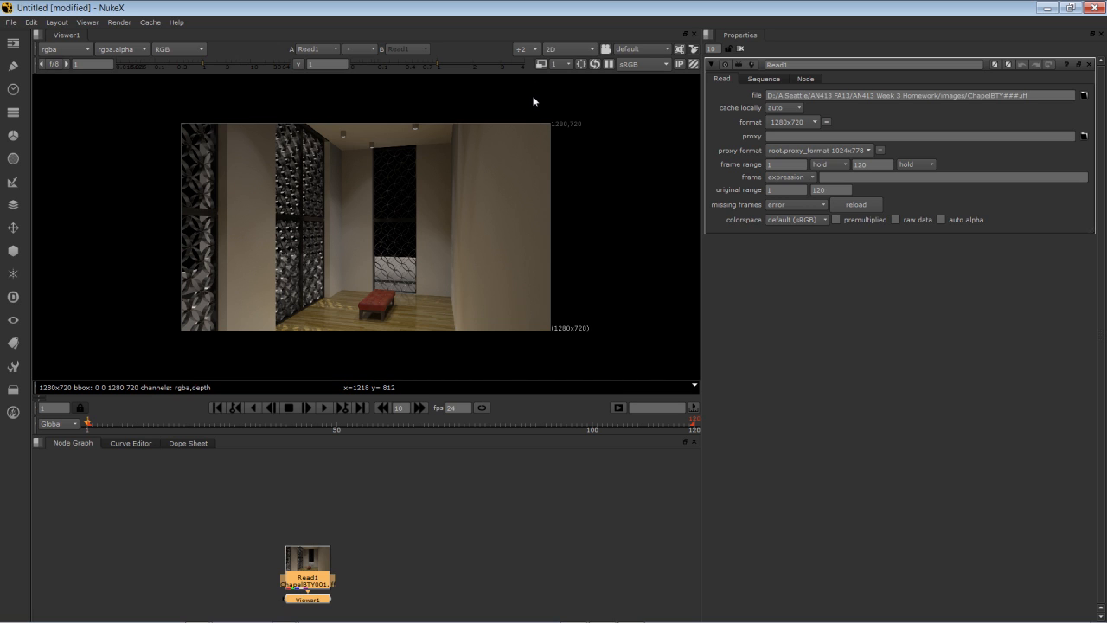
{"action": "left_click", "coordinate": [529, 49]}
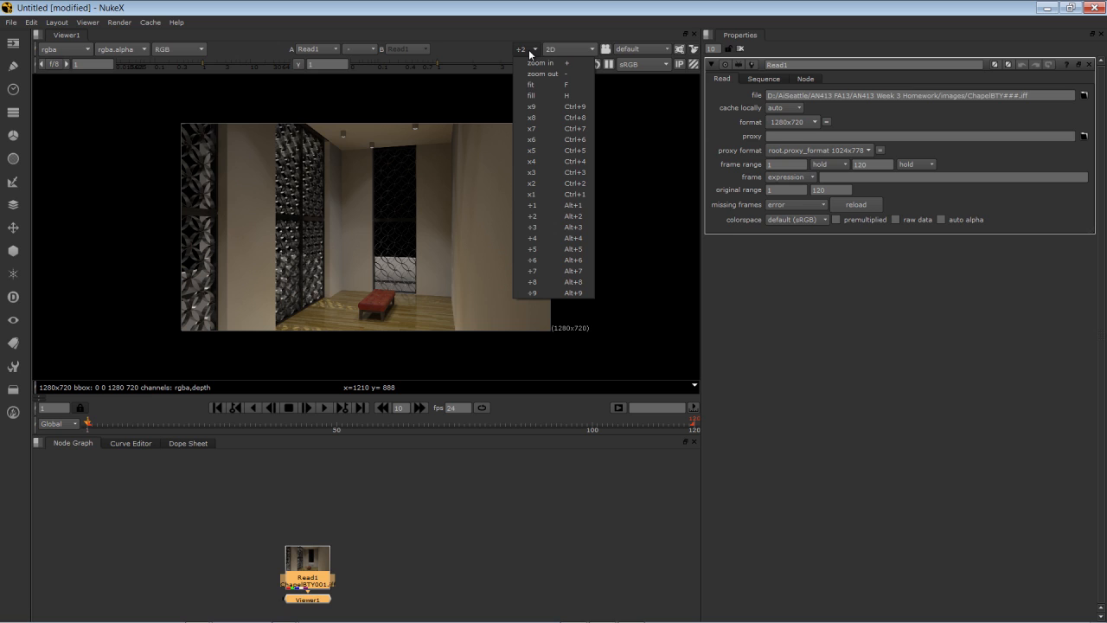
{"action": "left_click", "coordinate": [528, 95]}
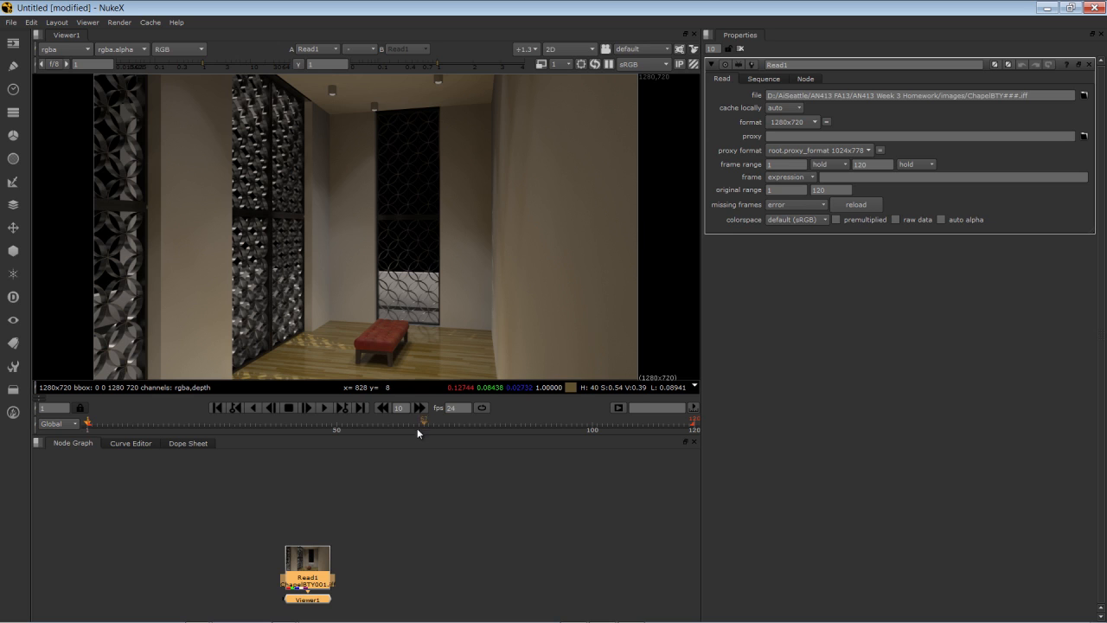
{"action": "left_click_drag", "start_coordinate": [417, 436], "coordinate": [420, 385]}
Read in the ChapelAO ambient occlusion sequence as a second Read node.
{"action": "left_click", "coordinate": [434, 456]}
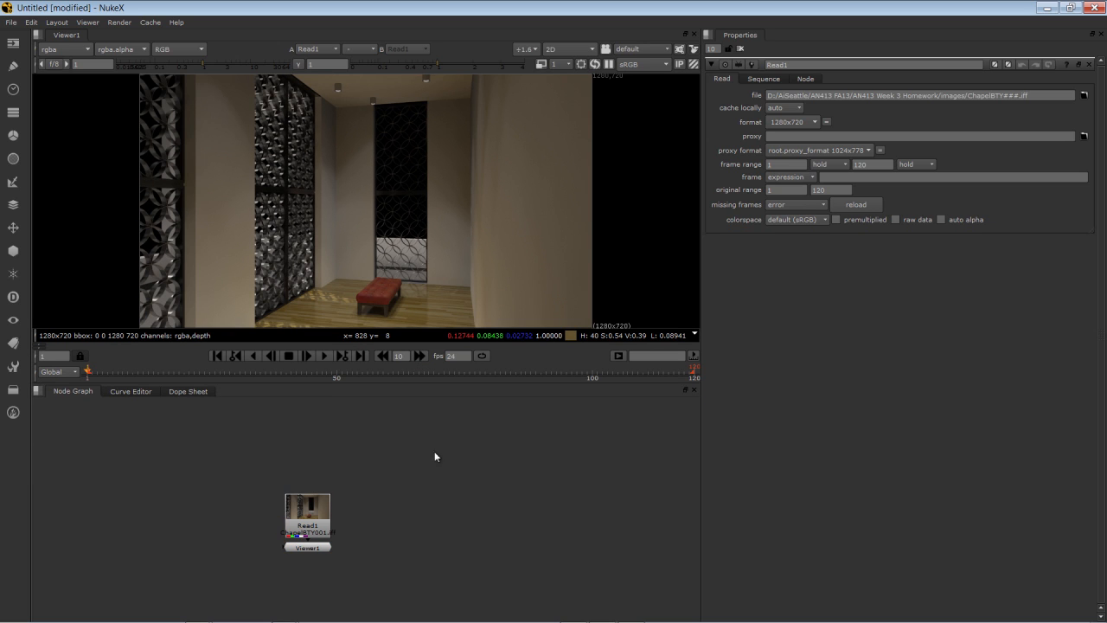
{"action": "key", "text": "r"}
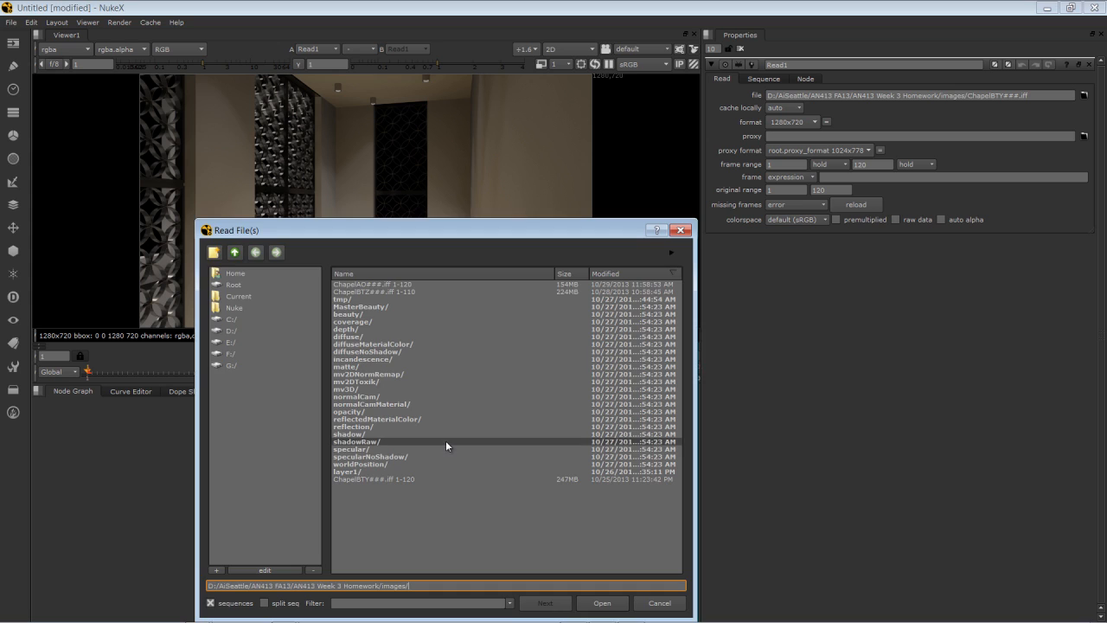
{"action": "left_click", "coordinate": [394, 285]}
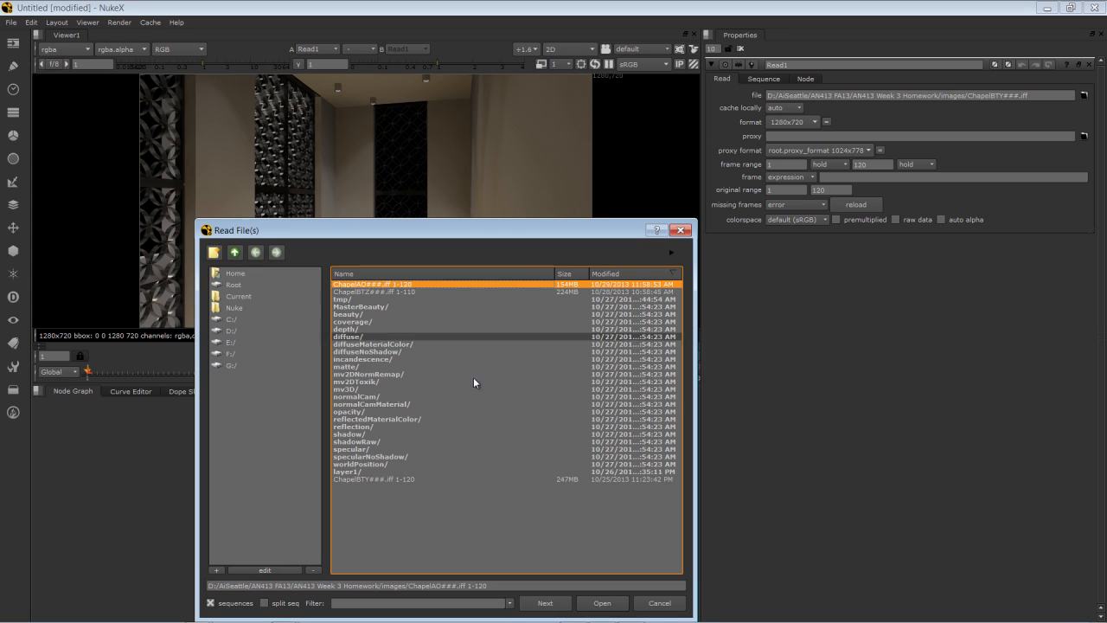
{"action": "left_click", "coordinate": [600, 603]}
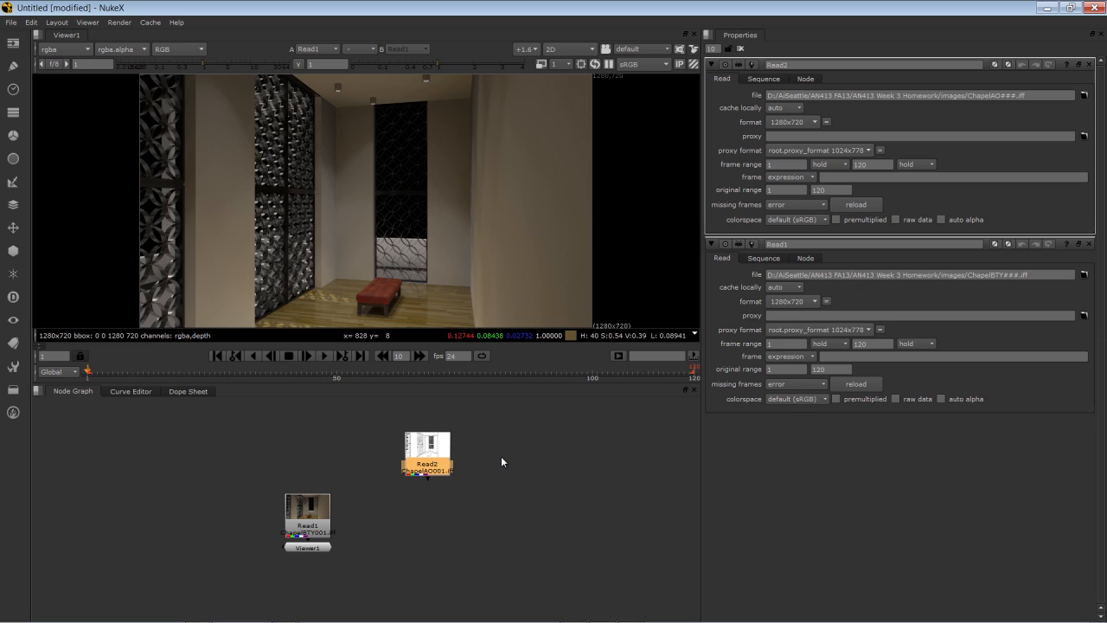
Add a Merge node fed by the AO read, position it, and view its output.
{"action": "key", "text": "m"}
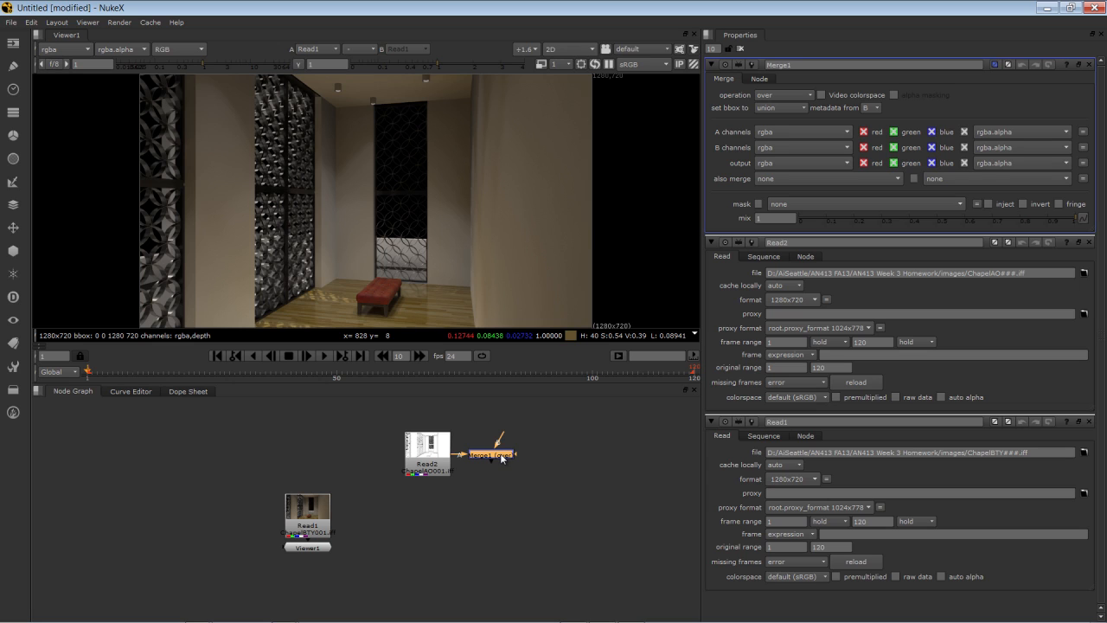
{"action": "left_click_drag", "start_coordinate": [502, 459], "coordinate": [323, 509]}
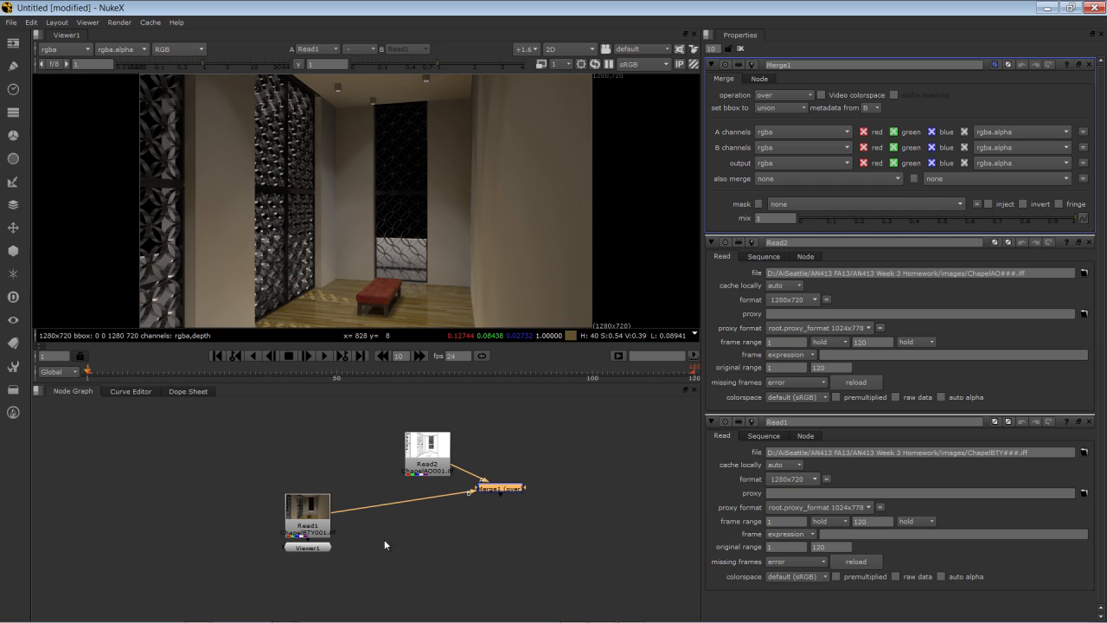
{"action": "key", "text": "1"}
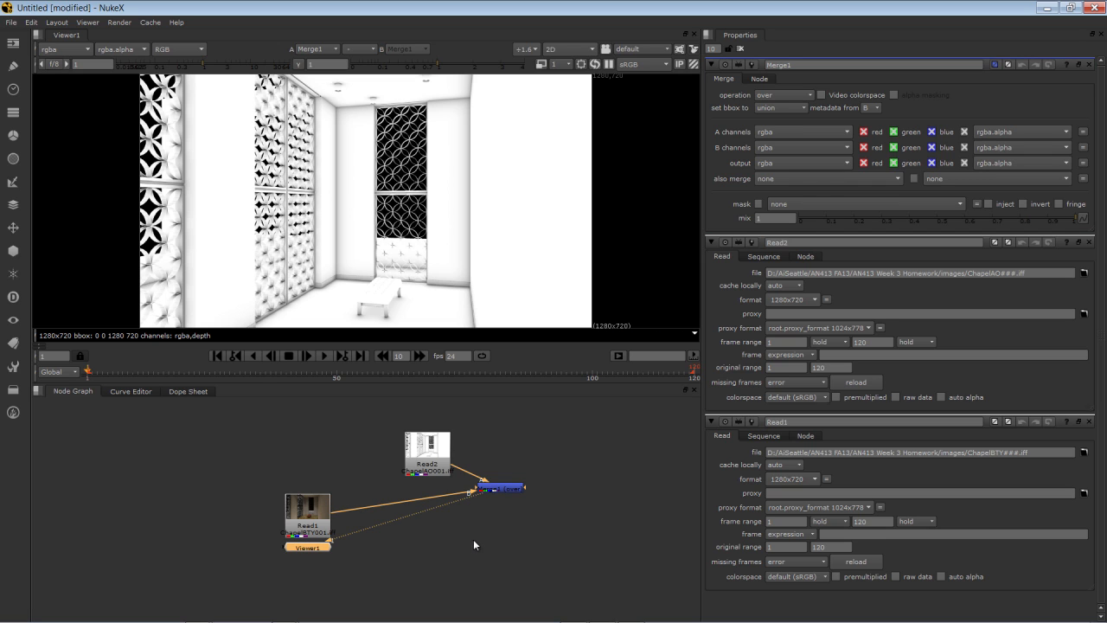
{"action": "left_click", "coordinate": [480, 488]}
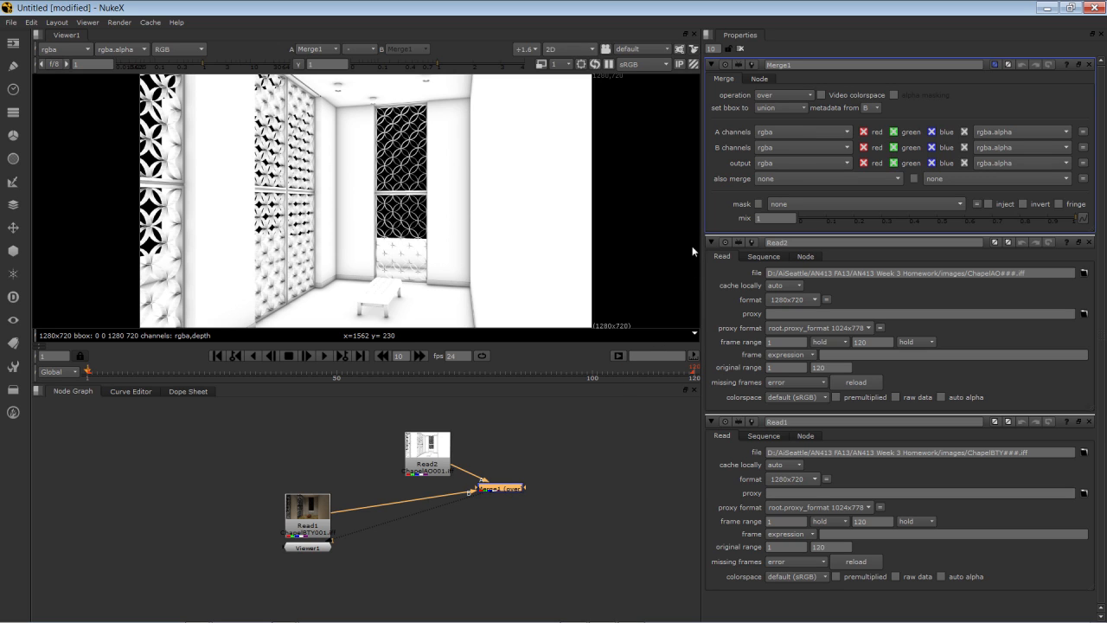
Set Merge1's operation to multiply and lower its mix to 0.725.
{"action": "left_click", "coordinate": [779, 94]}
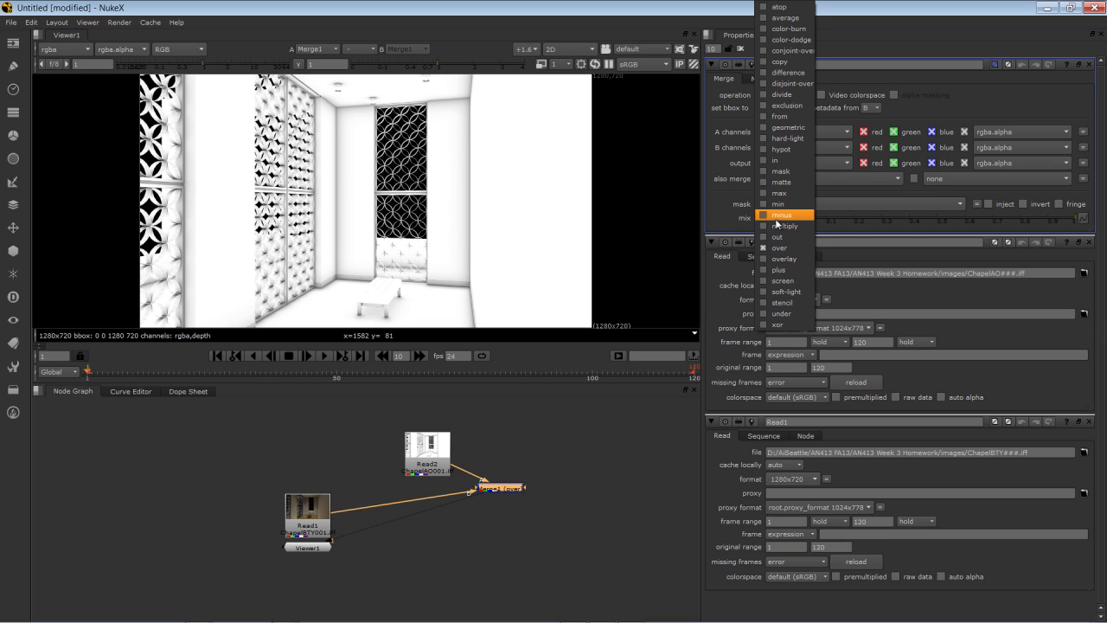
{"action": "left_click", "coordinate": [782, 226]}
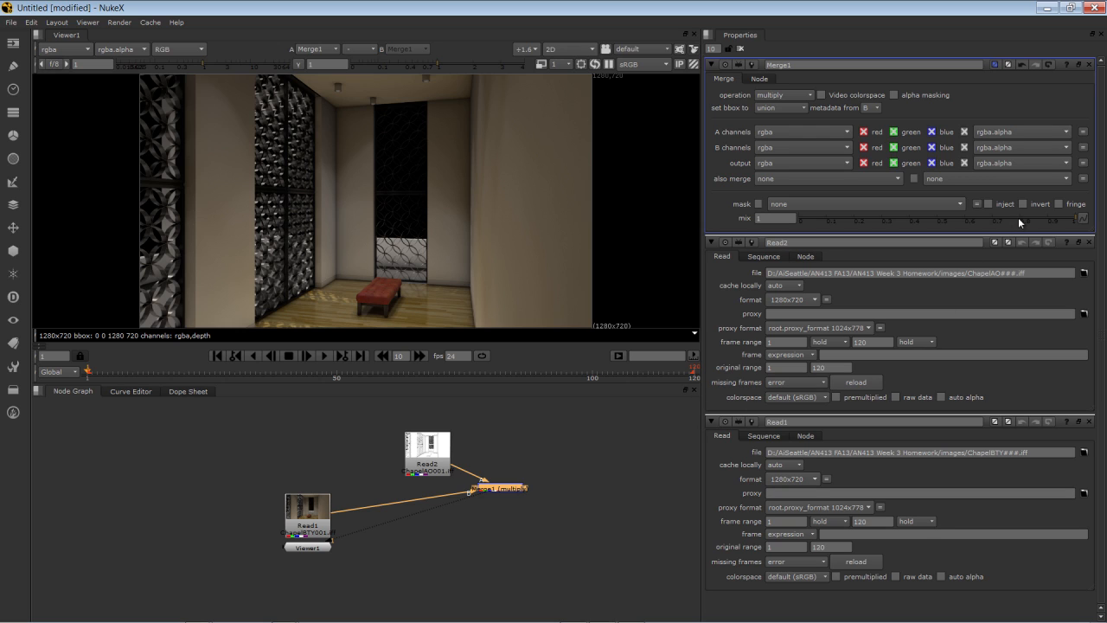
{"action": "left_click_drag", "start_coordinate": [1019, 216], "coordinate": [998, 216]}
Add a Write1 node after Merge1 and place it below the merge.
{"action": "key", "text": "w"}
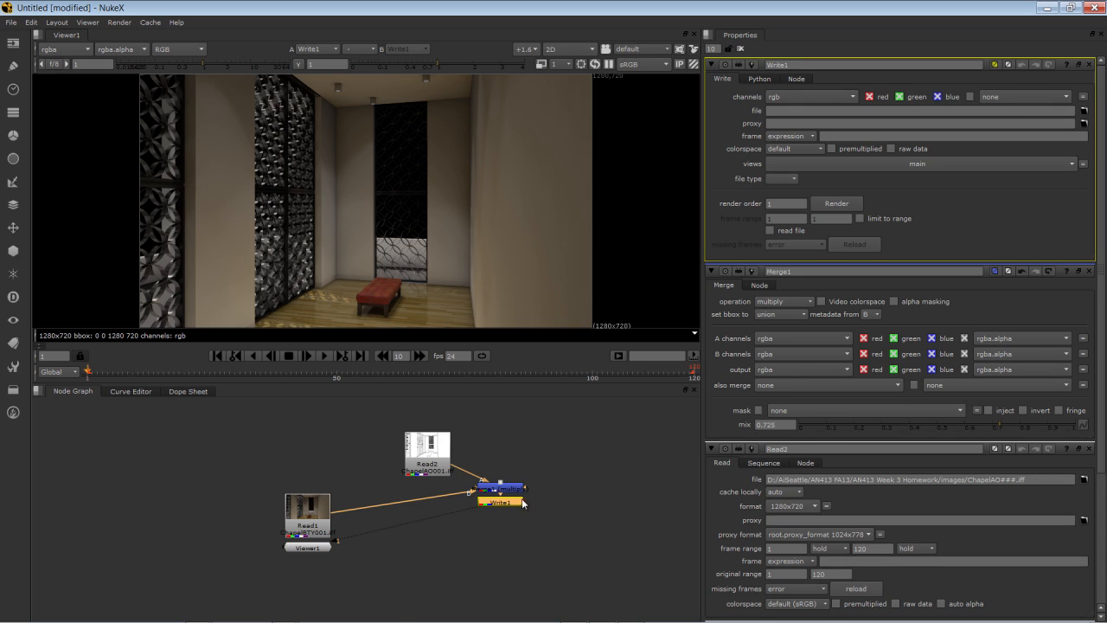
{"action": "left_click_drag", "start_coordinate": [515, 505], "coordinate": [516, 519]}
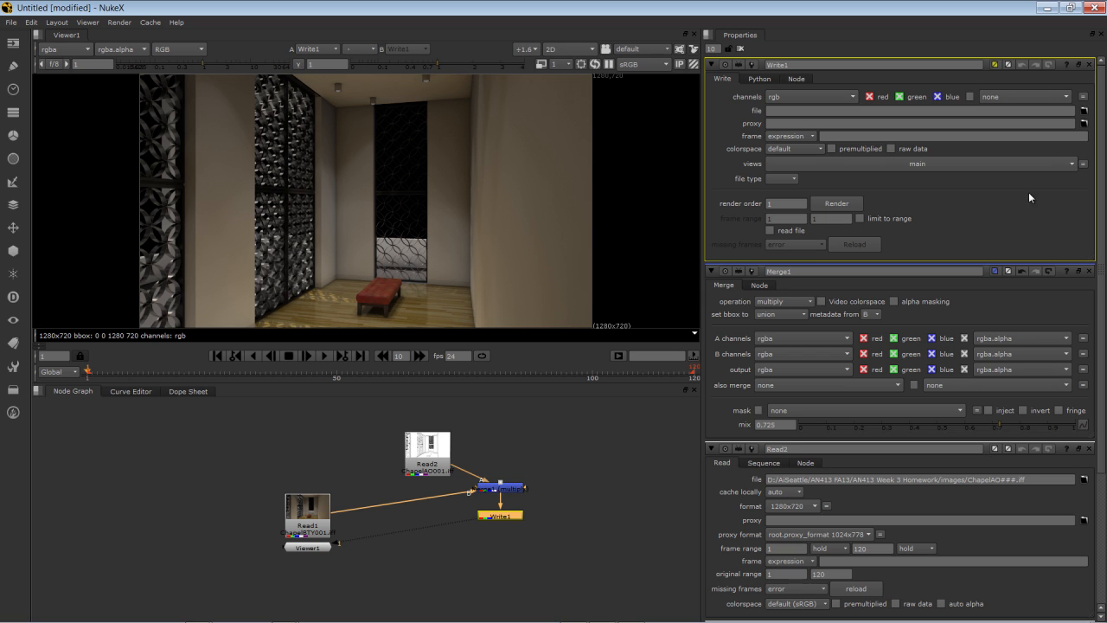
Make a new 'renders' folder in the homework directory and set it as Write1's output path.
{"action": "left_click", "coordinate": [1082, 111]}
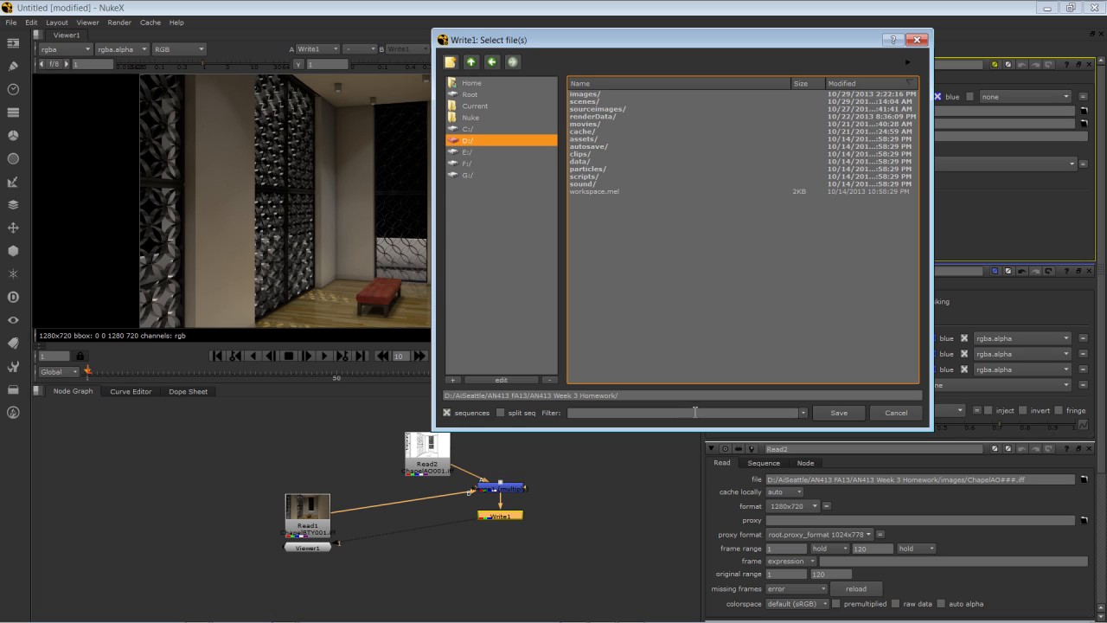
{"action": "left_click", "coordinate": [449, 62]}
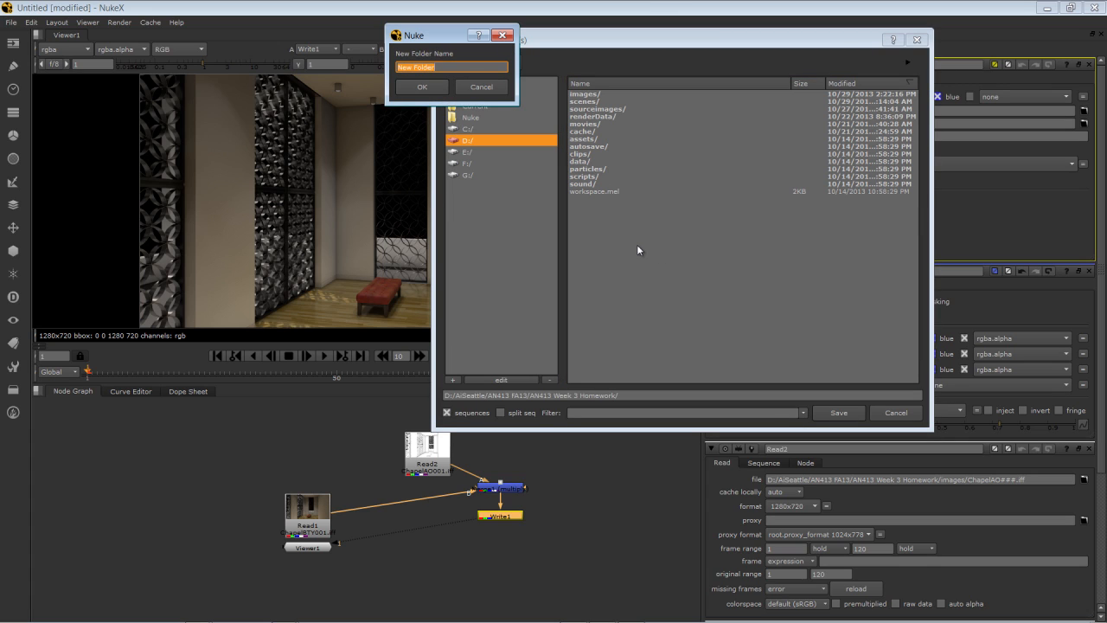
{"action": "type", "text": "renders"}
{"action": "key", "text": "Return"}
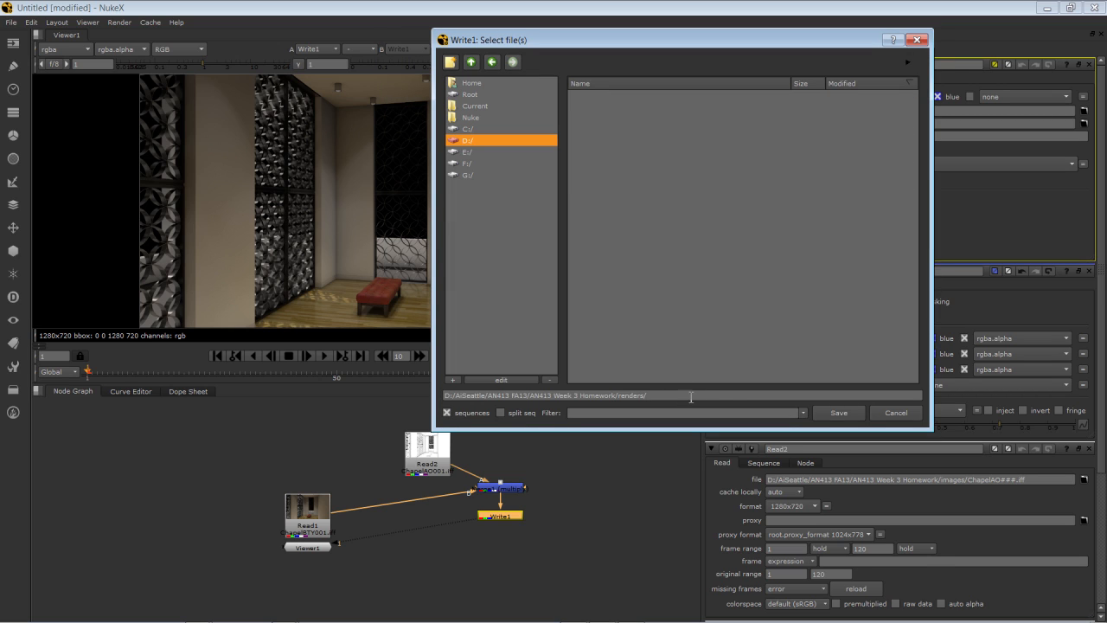
{"action": "left_click", "coordinate": [835, 413]}
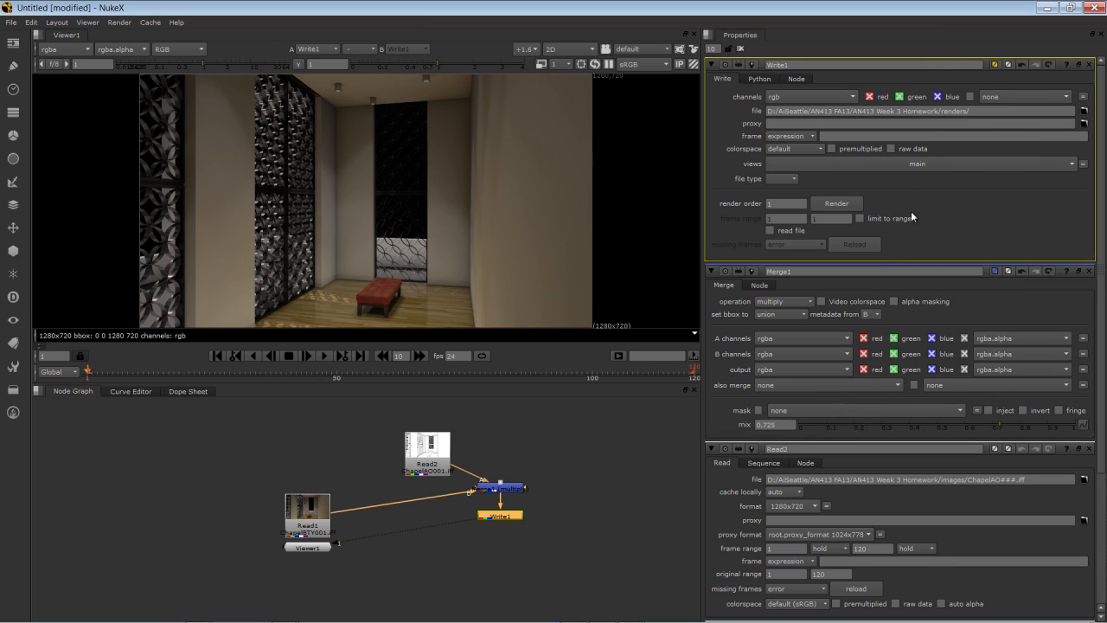
Name Write1's output chapel###.tga and keep the targa file type with RLE compression.
{"action": "left_click", "coordinate": [987, 111]}
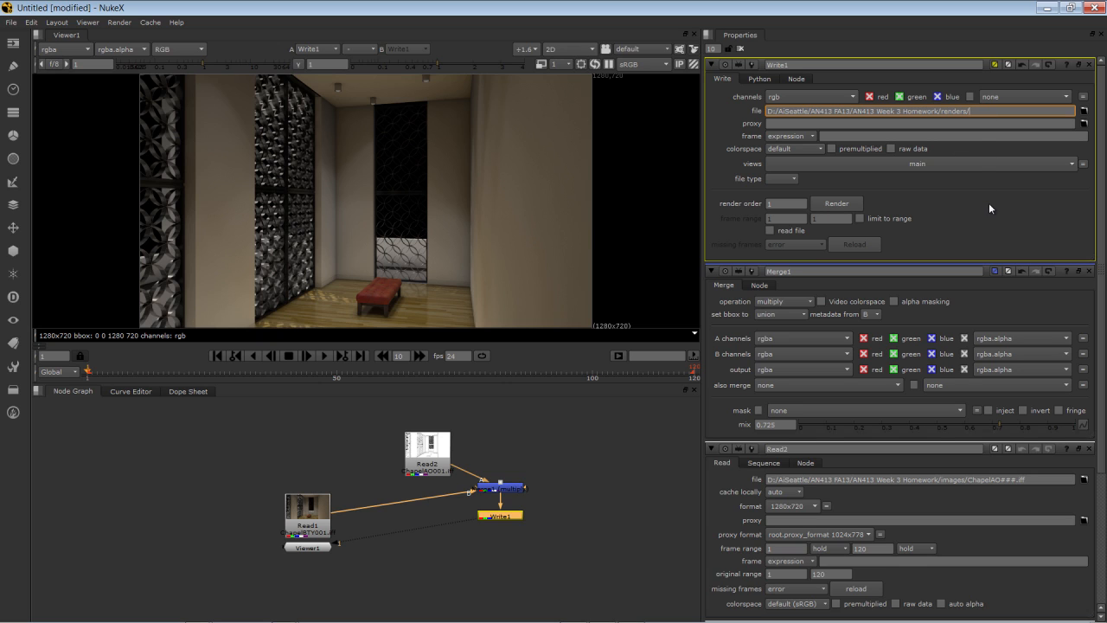
{"action": "type", "text": "chapel###.tga"}
{"action": "key", "text": "Return"}
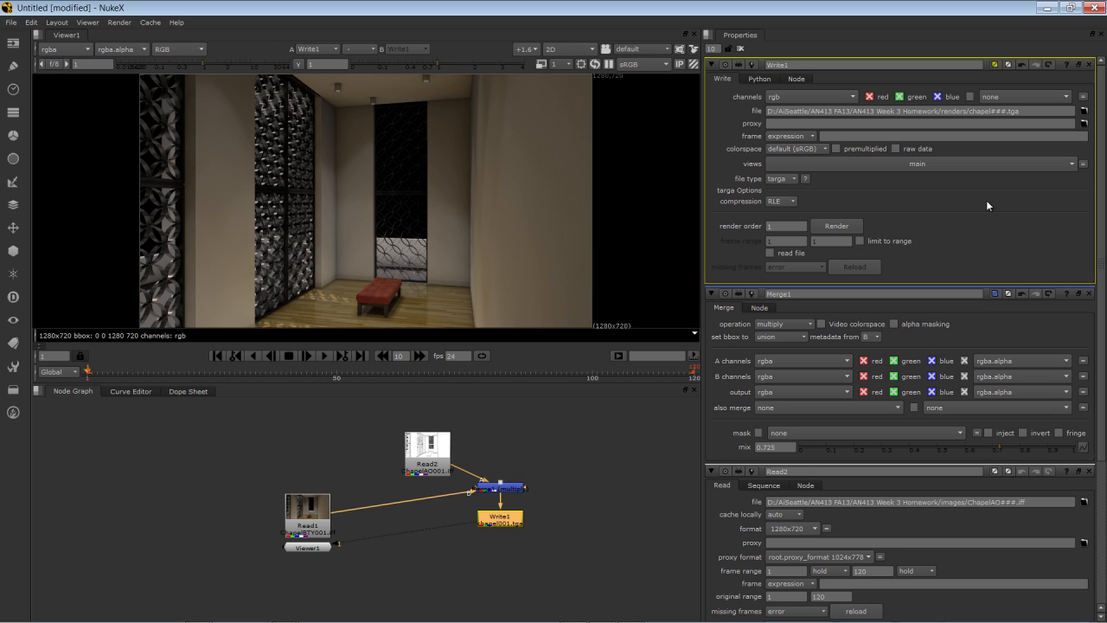
{"action": "left_click", "coordinate": [789, 178]}
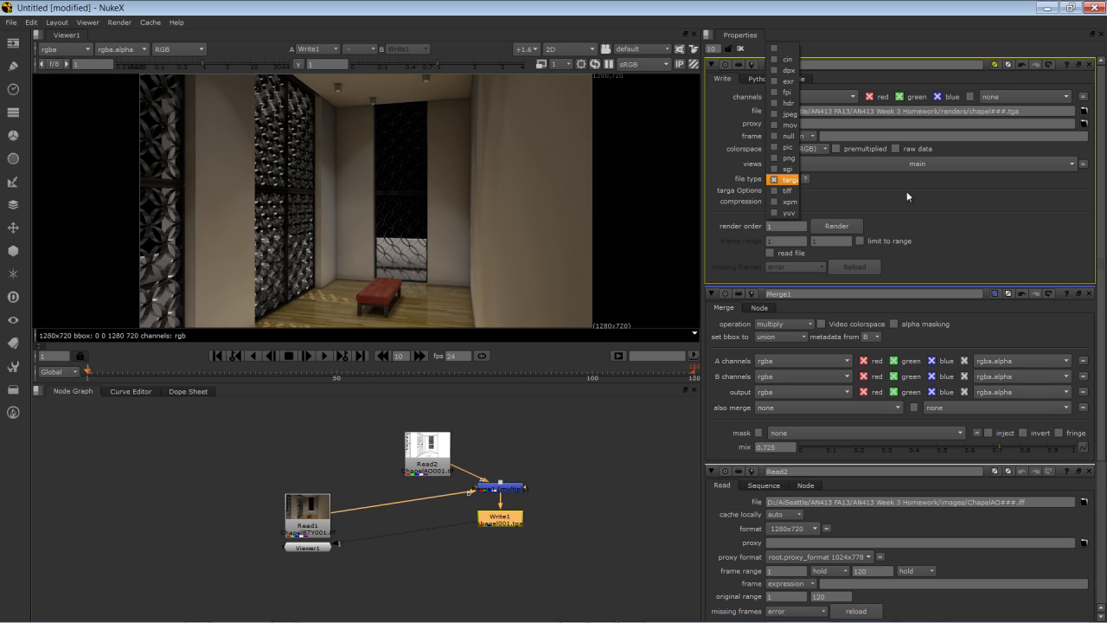
{"action": "left_click", "coordinate": [1021, 112]}
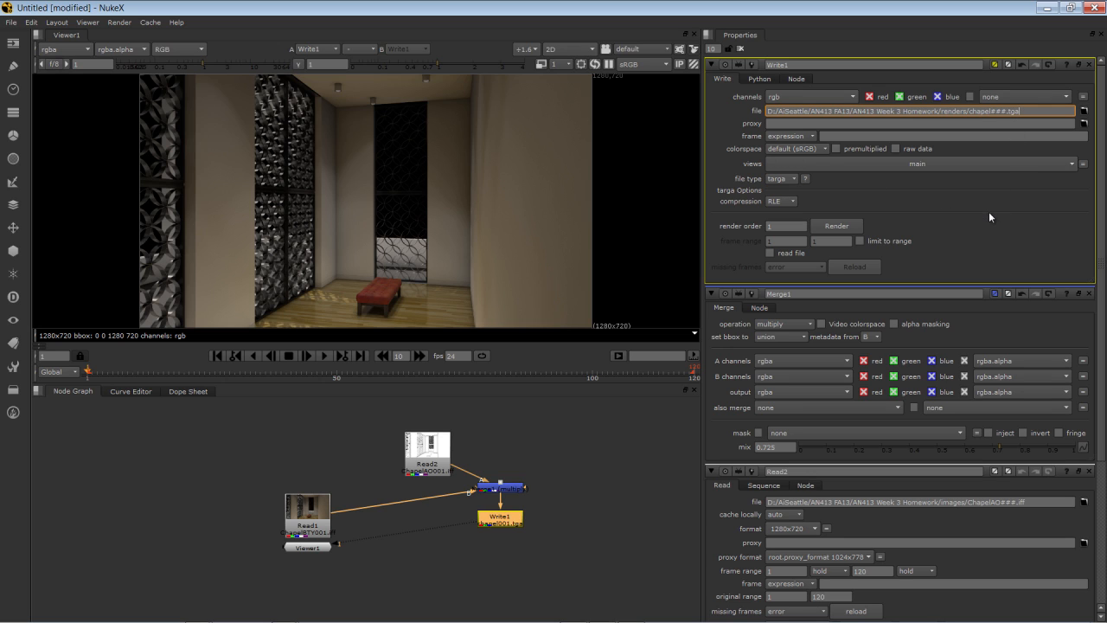
Render Write1 over the frame range 1-120.
{"action": "left_click", "coordinate": [837, 226]}
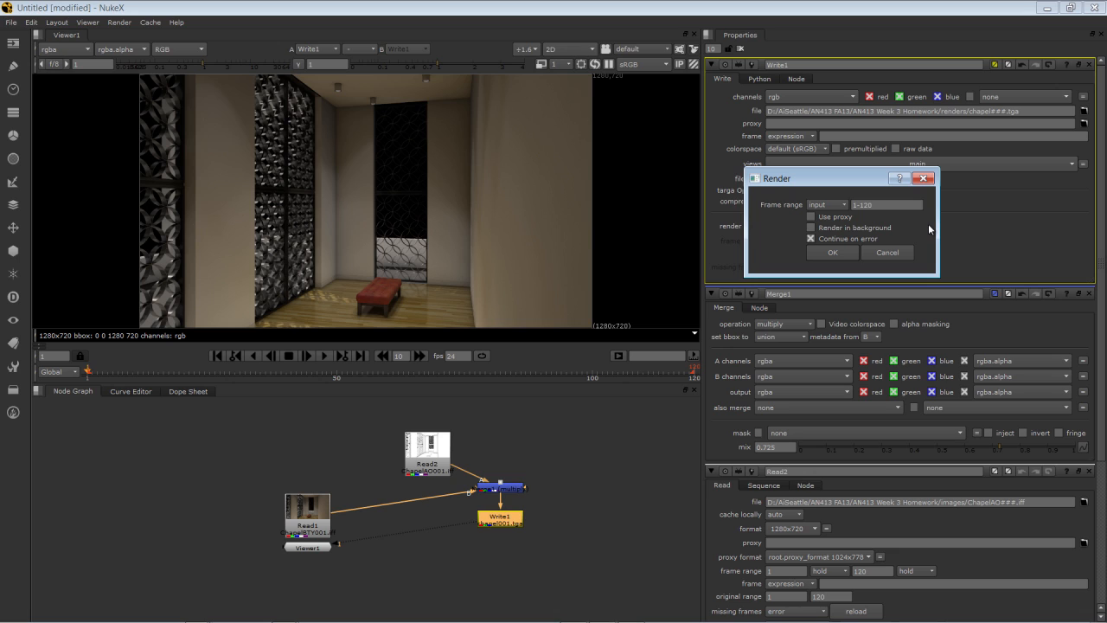
{"action": "left_click", "coordinate": [829, 251]}
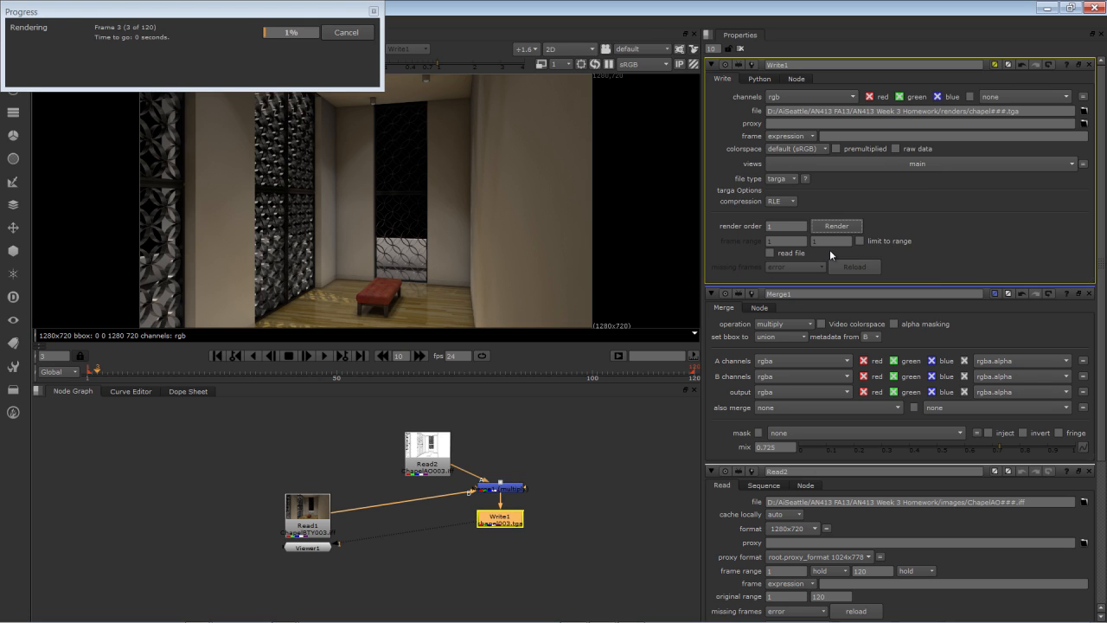